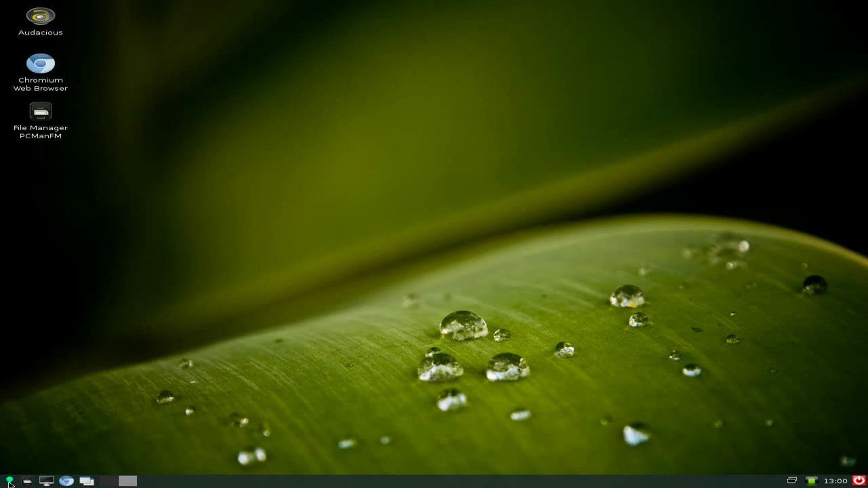
{"action": "left_click", "coordinate": [10, 483]}
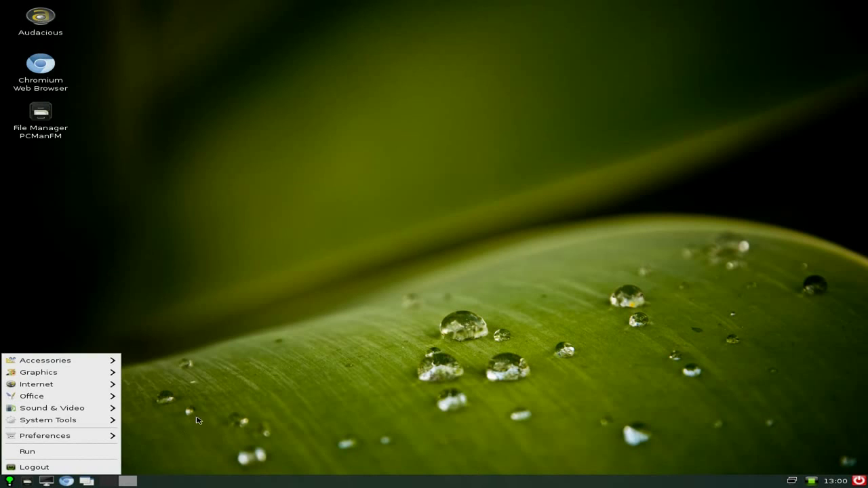
{"action": "left_click", "coordinate": [200, 420]}
{"action": "left_click", "coordinate": [11, 480]}
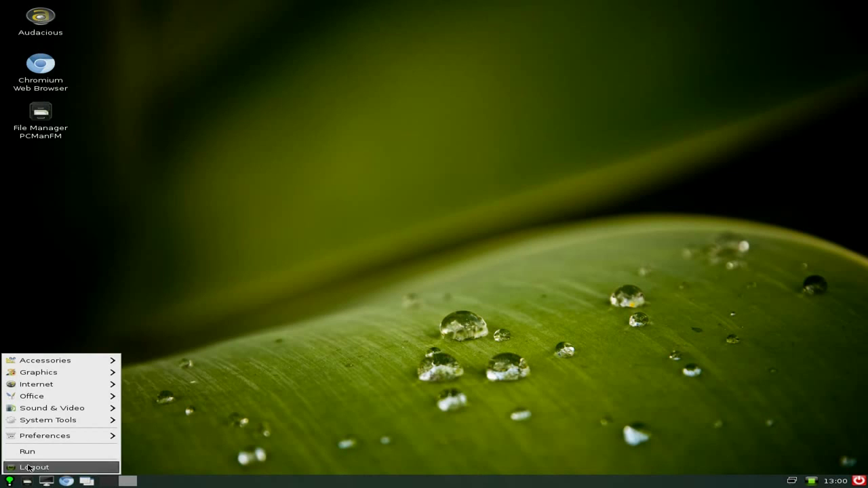
{"action": "left_click", "coordinate": [160, 414]}
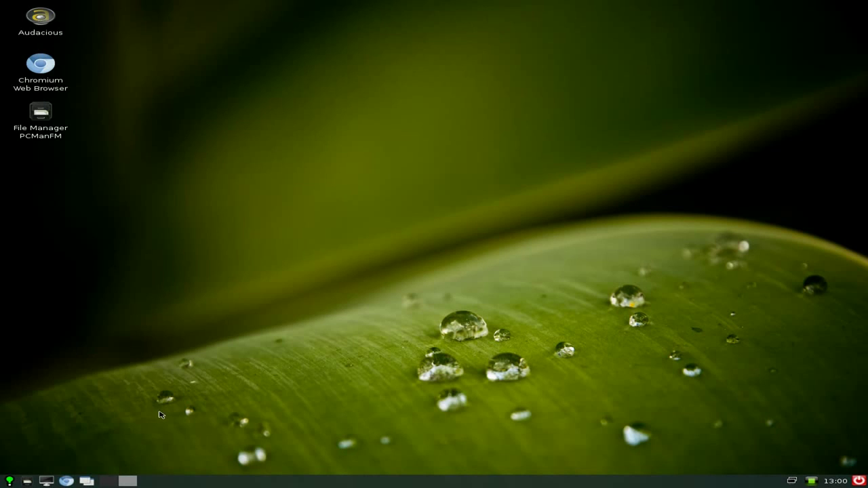
Open the PCManFM file manager and browse its Desktop, Trash Can and Applications locations.
{"action": "left_click", "coordinate": [26, 483]}
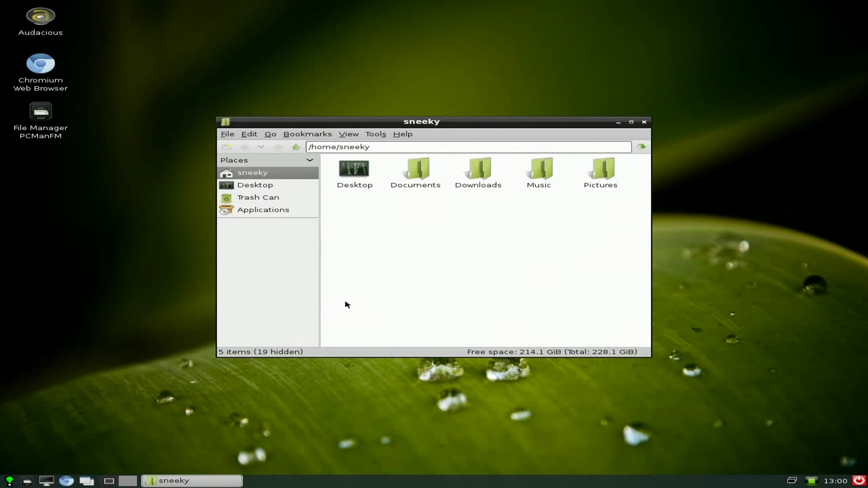
{"action": "left_click_drag", "start_coordinate": [419, 123], "coordinate": [417, 78]}
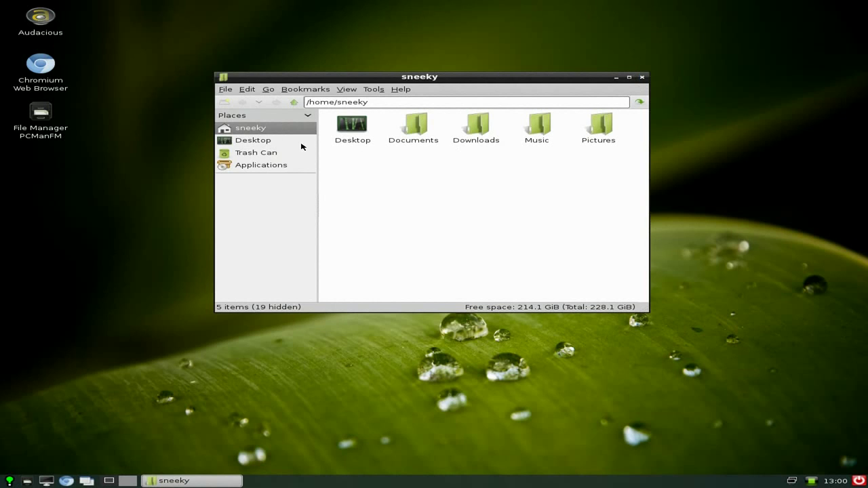
{"action": "left_click", "coordinate": [257, 144]}
{"action": "left_click", "coordinate": [264, 156]}
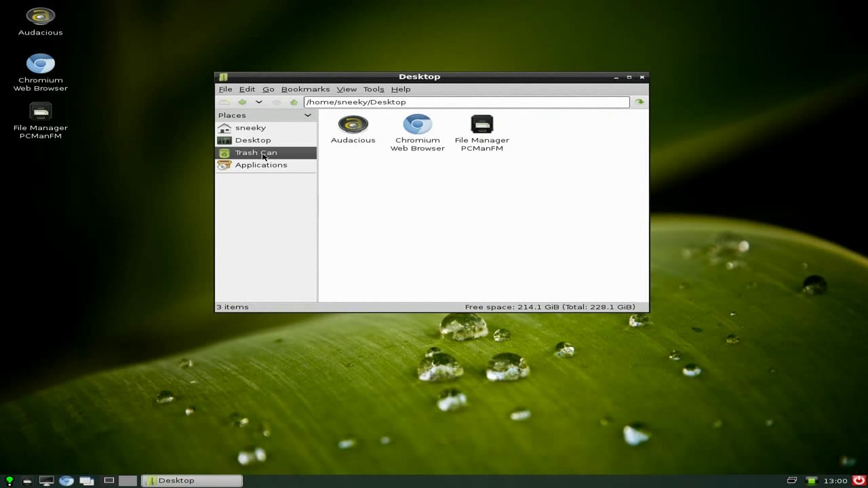
{"action": "left_click", "coordinate": [262, 168]}
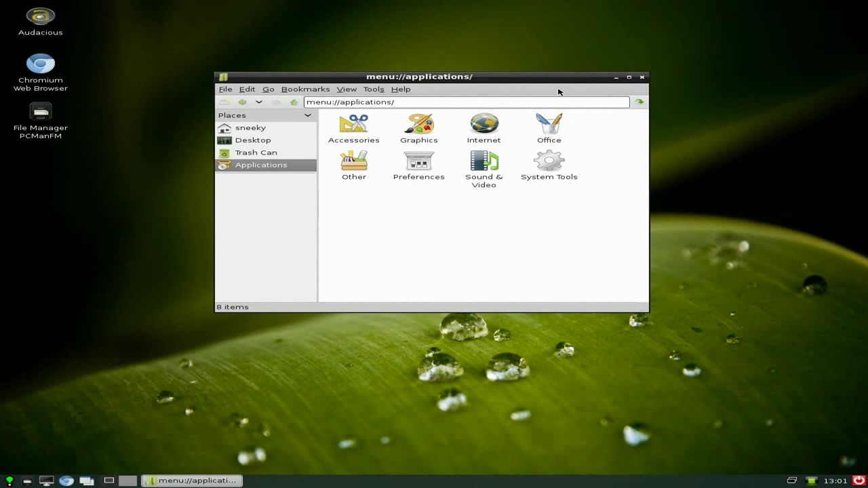
View the file manager's Keyboard navigation help, then close the file manager.
{"action": "left_click", "coordinate": [401, 90]}
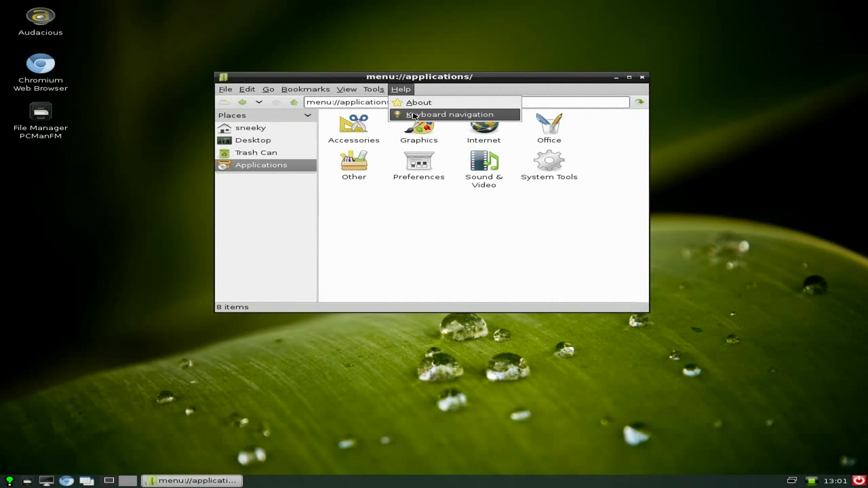
{"action": "left_click", "coordinate": [413, 116]}
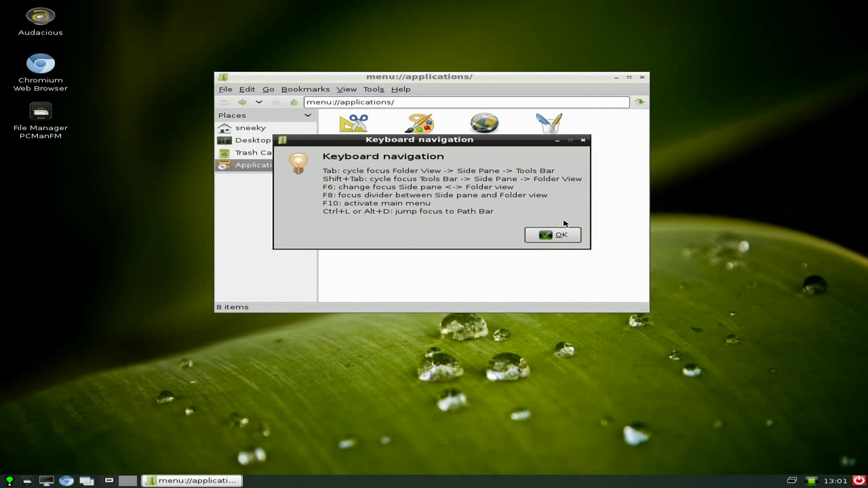
{"action": "left_click", "coordinate": [550, 236]}
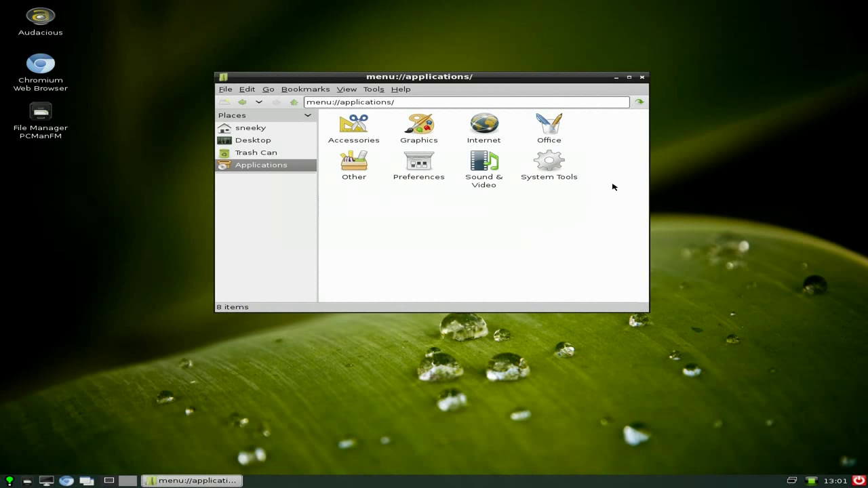
{"action": "left_click", "coordinate": [642, 79]}
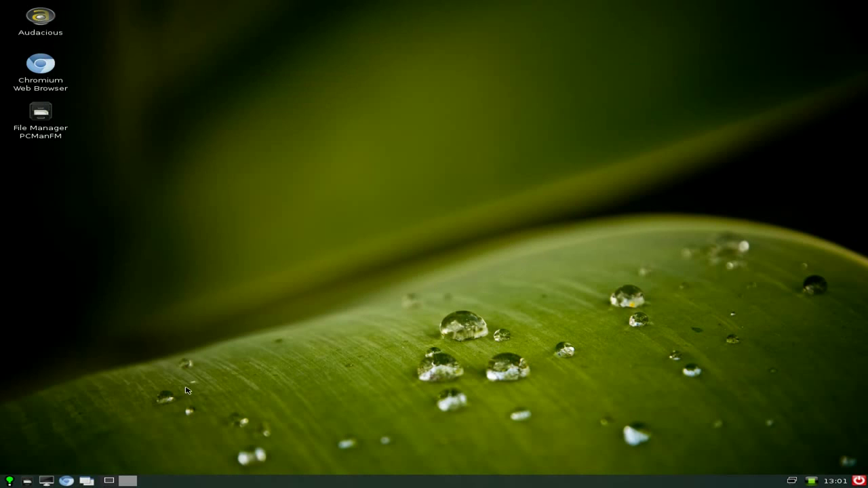
Switch back and forth between the two virtual desktops.
{"action": "left_click", "coordinate": [111, 481]}
{"action": "scroll", "coordinate": [110, 483], "scroll_direction": "down", "scroll_amount": 1}
{"action": "scroll", "coordinate": [111, 484], "scroll_direction": "up", "scroll_amount": 1}
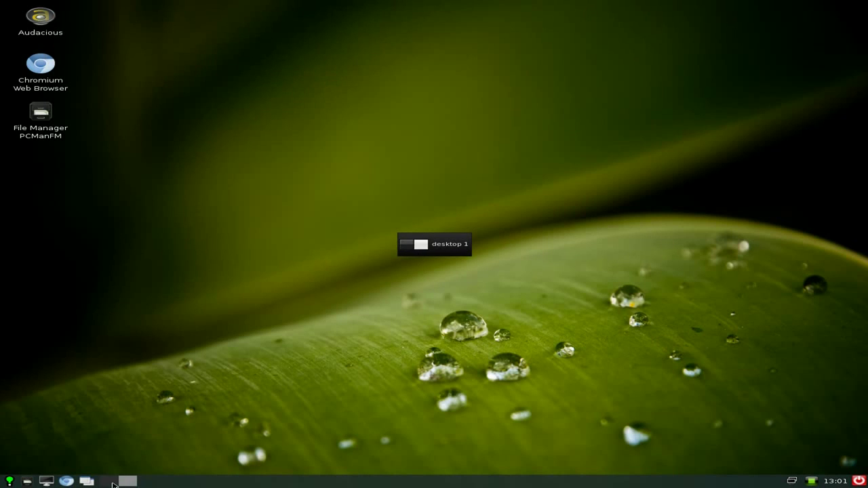
{"action": "scroll", "coordinate": [112, 484], "scroll_direction": "down", "scroll_amount": 1}
{"action": "scroll", "coordinate": [112, 484], "scroll_direction": "up", "scroll_amount": 1}
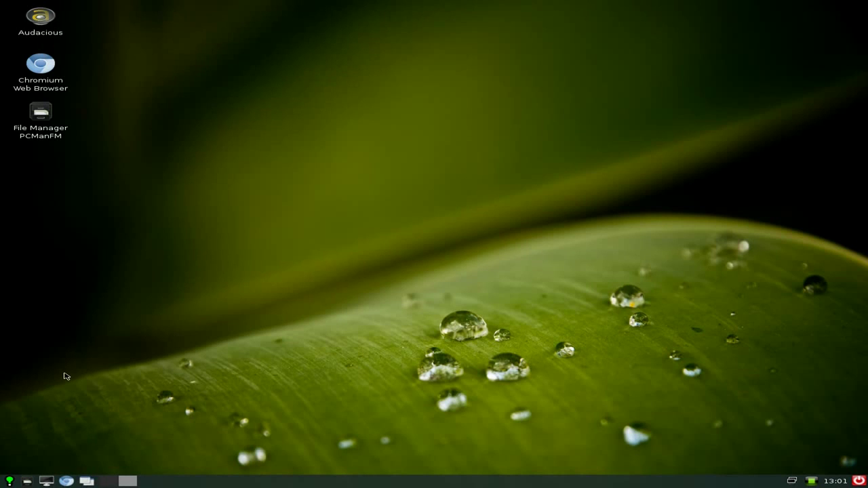
Launch the Leafpad text editor, view its About information and close the editor.
{"action": "left_click", "coordinate": [10, 480]}
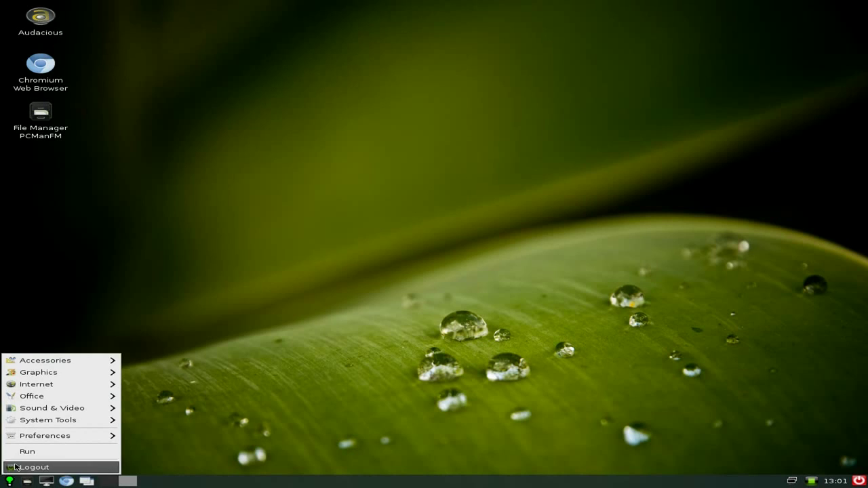
{"action": "mouse_move", "coordinate": [67, 365]}
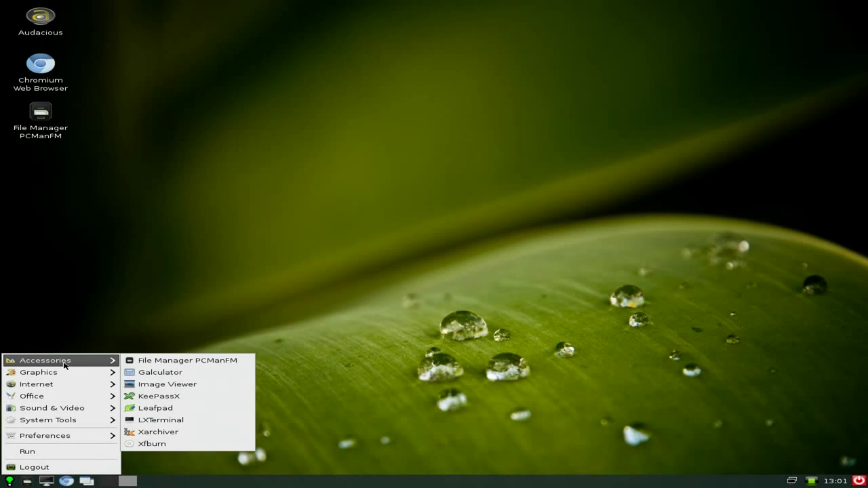
{"action": "left_click", "coordinate": [154, 408]}
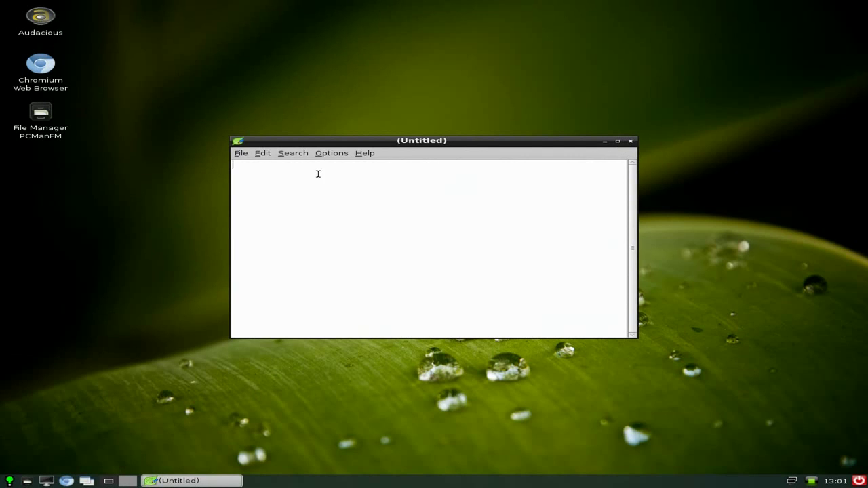
{"action": "left_click", "coordinate": [364, 153]}
{"action": "left_click", "coordinate": [366, 167]}
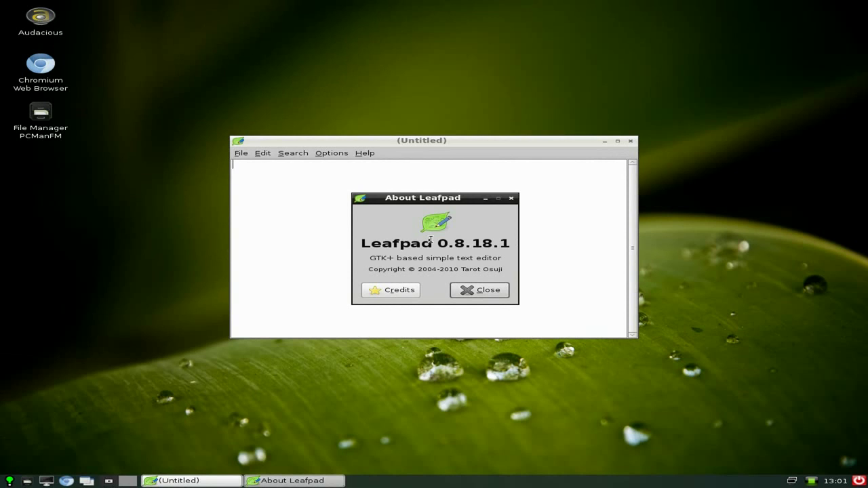
{"action": "left_click", "coordinate": [465, 289]}
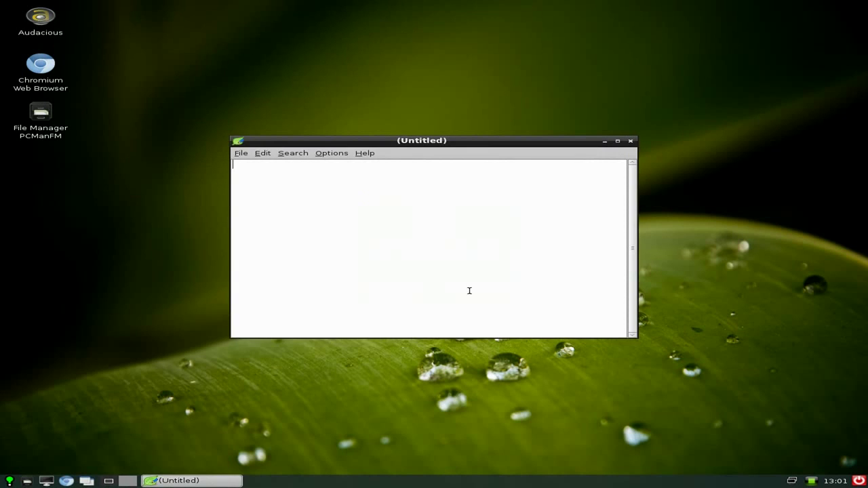
{"action": "left_click", "coordinate": [630, 140]}
Launch the Pinta graphics editor to look at its interface, then close it.
{"action": "left_click", "coordinate": [7, 481]}
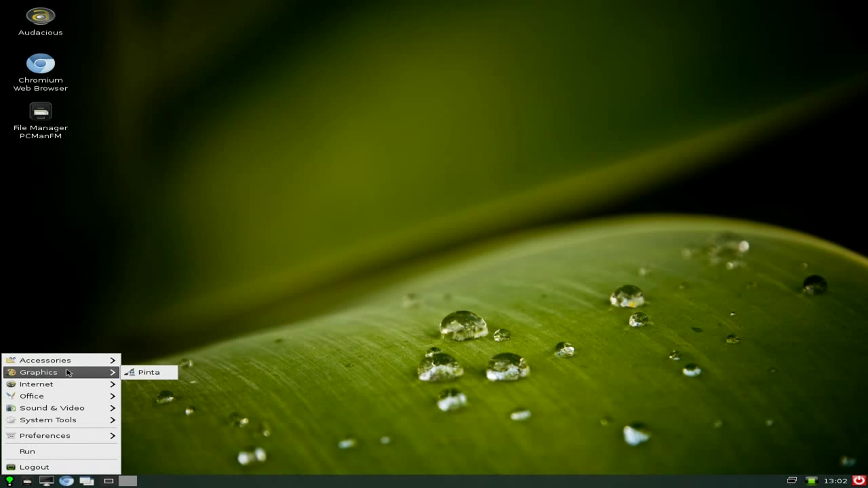
{"action": "left_click", "coordinate": [147, 373]}
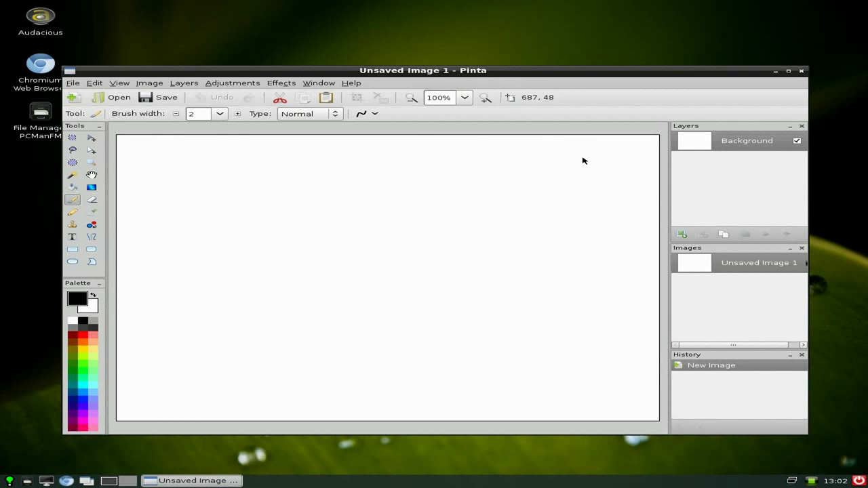
{"action": "left_click", "coordinate": [801, 71]}
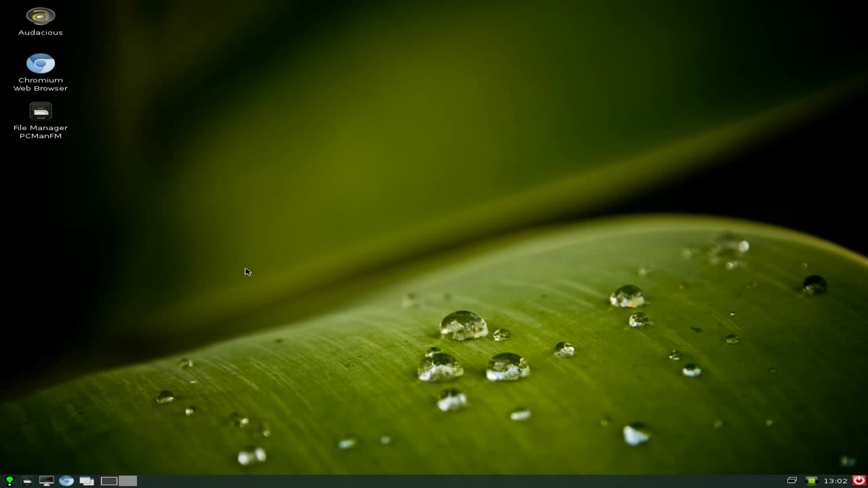
Launch the Chromium Web Browser and search the web for "bbc".
{"action": "left_click", "coordinate": [9, 481]}
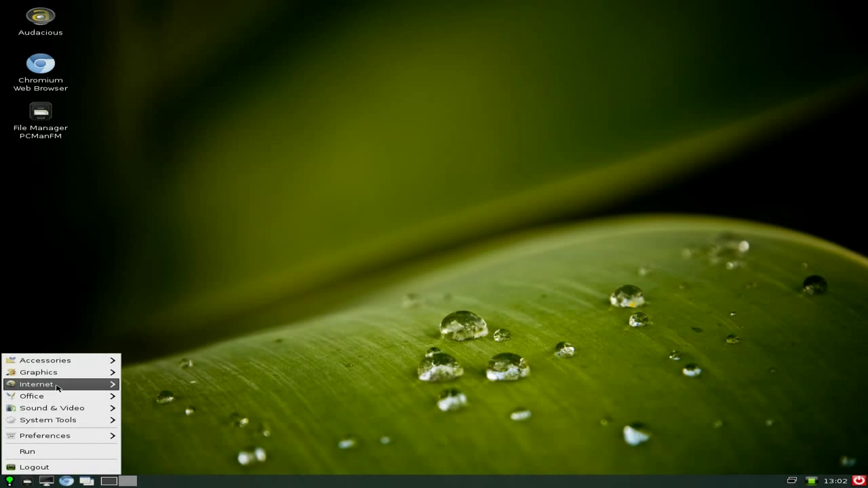
{"action": "mouse_move", "coordinate": [57, 386]}
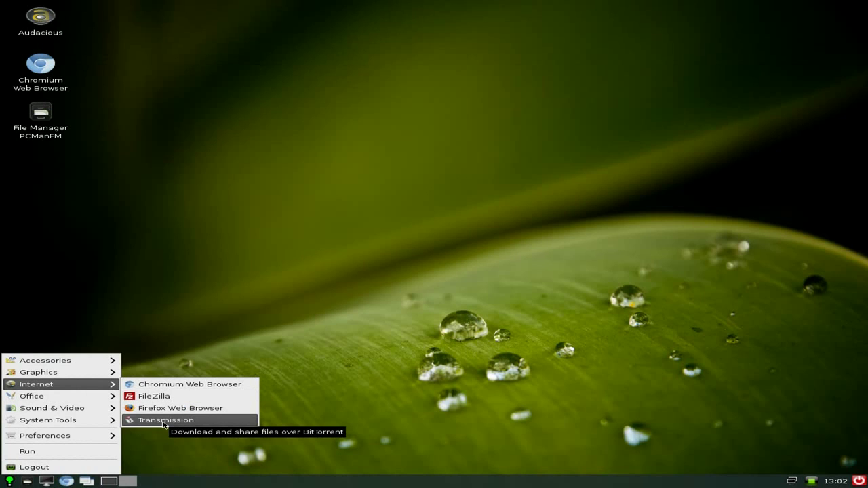
{"action": "left_click", "coordinate": [180, 384]}
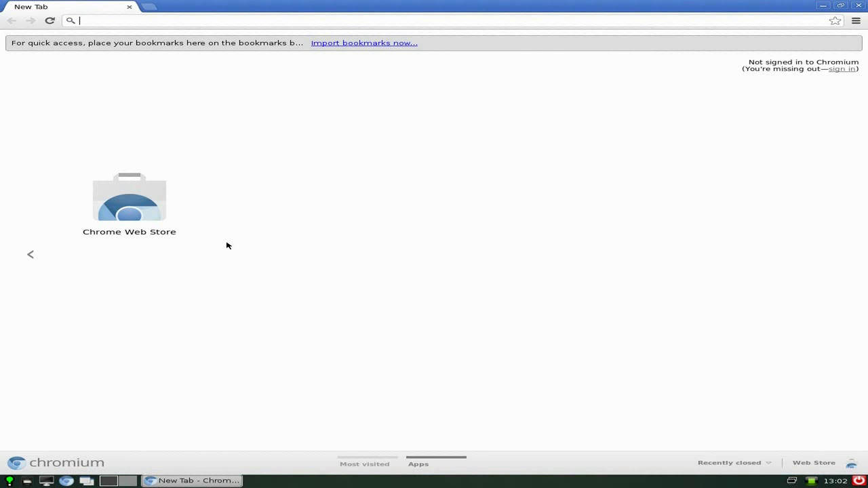
{"action": "type", "text": "bbc"}
{"action": "key", "text": "Return"}
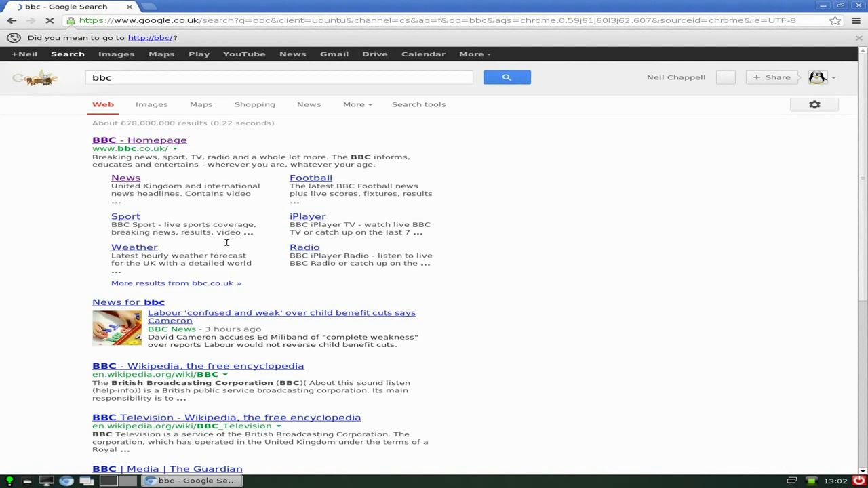
Open the BBC News page by way of the BBC homepage search result, then close the browser.
{"action": "left_click", "coordinate": [165, 142]}
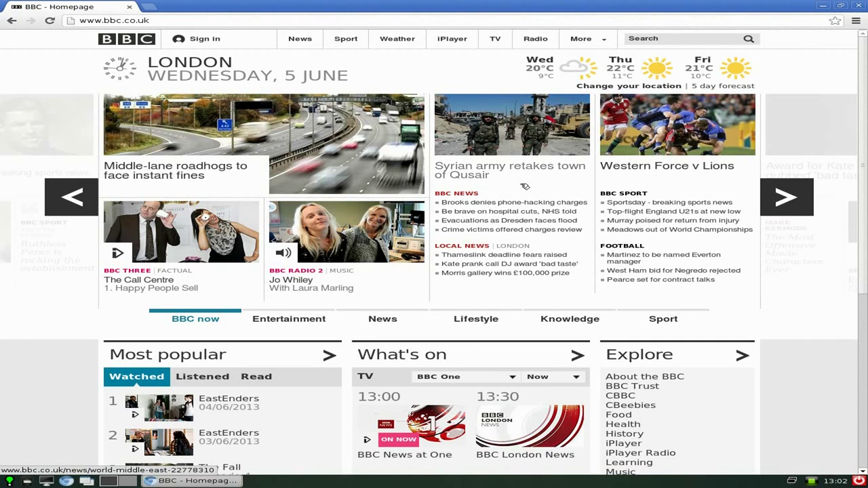
{"action": "left_click", "coordinate": [452, 196]}
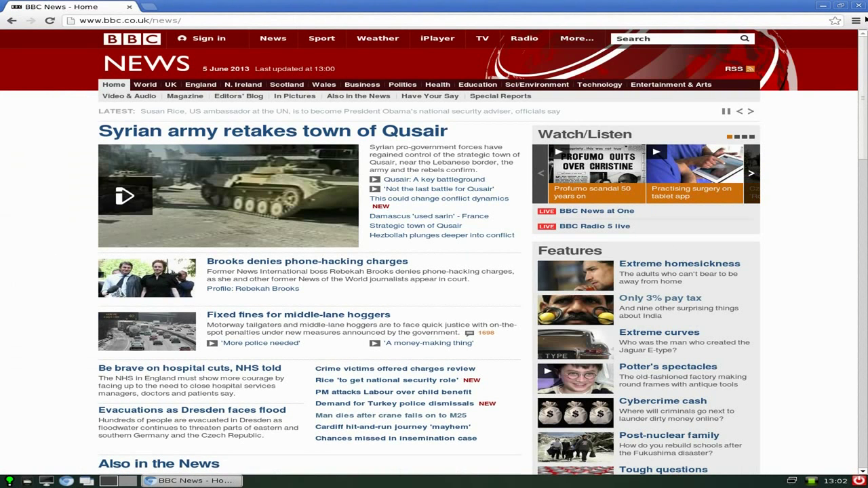
{"action": "left_click", "coordinate": [861, 7]}
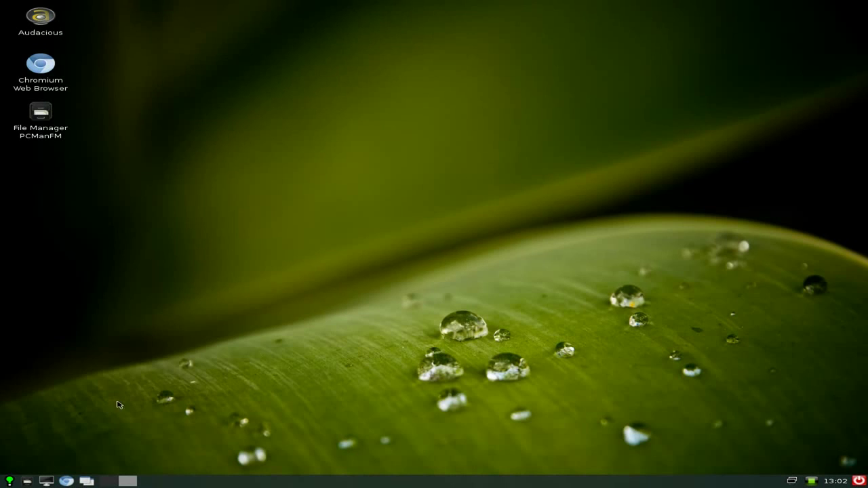
Switch to Firefox, search Google for "bbc" and reach the BBC News page through the BBC homepage.
{"action": "left_click", "coordinate": [10, 481]}
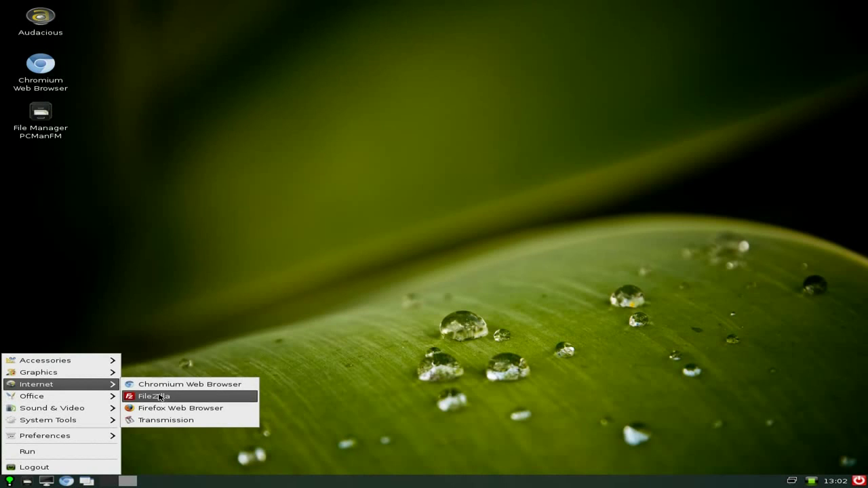
{"action": "left_click", "coordinate": [160, 396]}
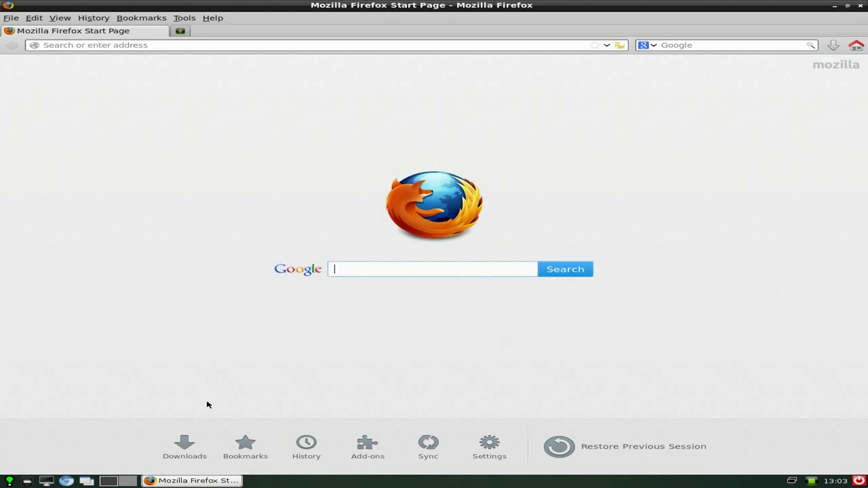
{"action": "left_click", "coordinate": [351, 270]}
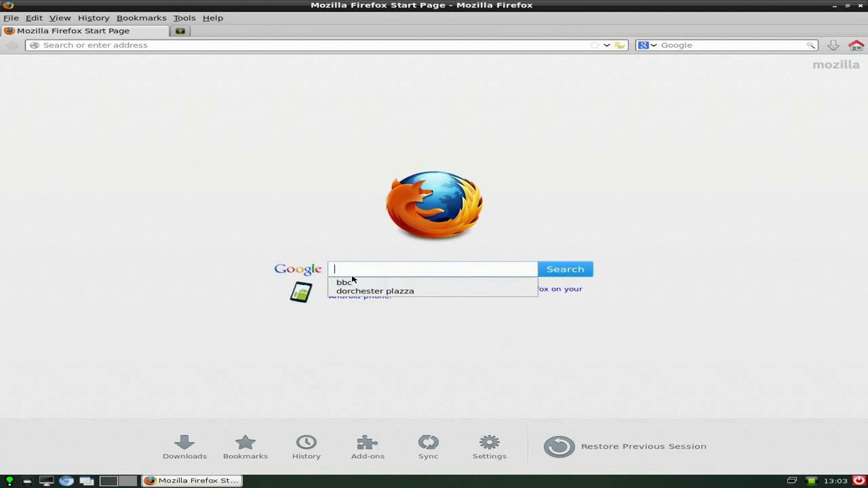
{"action": "left_click", "coordinate": [352, 282]}
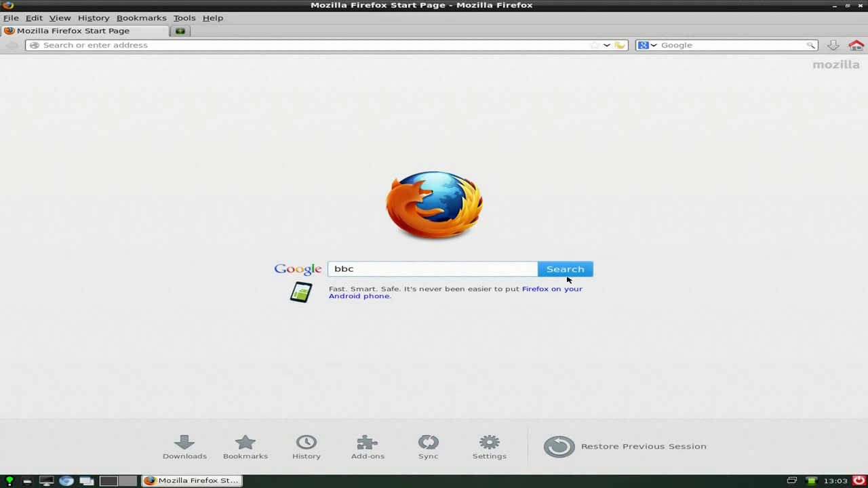
{"action": "left_click", "coordinate": [569, 275]}
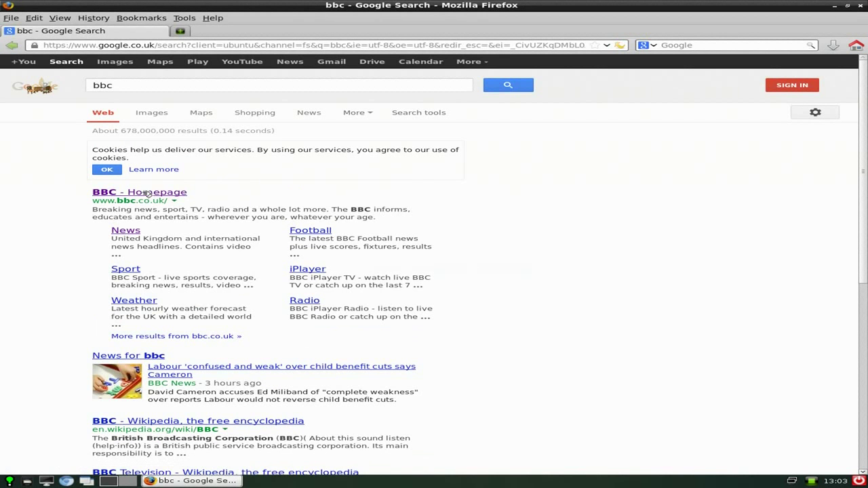
{"action": "left_click", "coordinate": [147, 193]}
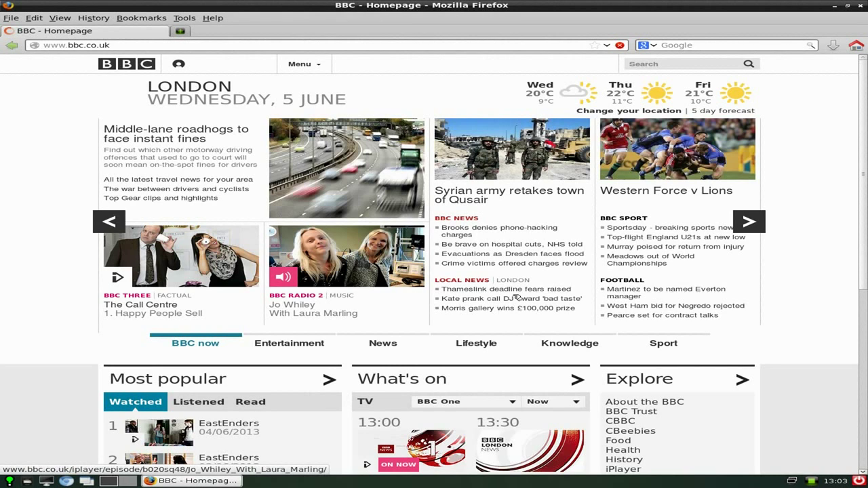
{"action": "left_click", "coordinate": [462, 218]}
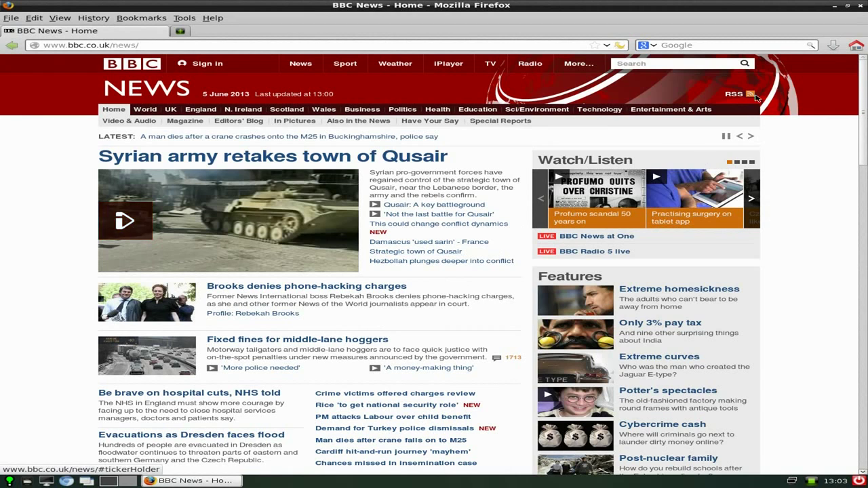
Close the Firefox window and launch the word processor from the Office applications.
{"action": "left_click", "coordinate": [859, 6]}
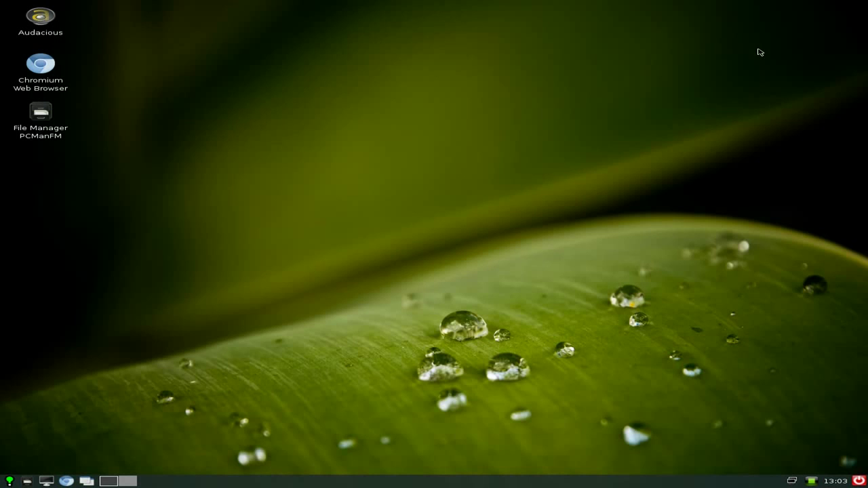
{"action": "left_click", "coordinate": [9, 481]}
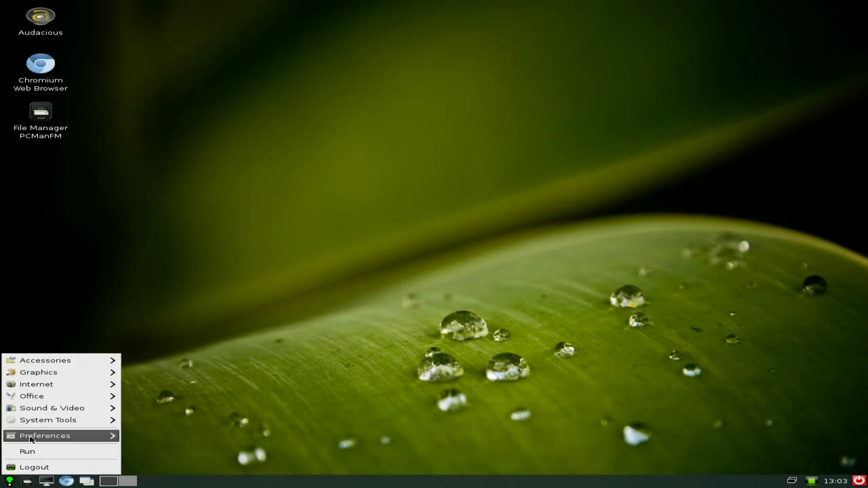
{"action": "mouse_move", "coordinate": [44, 386]}
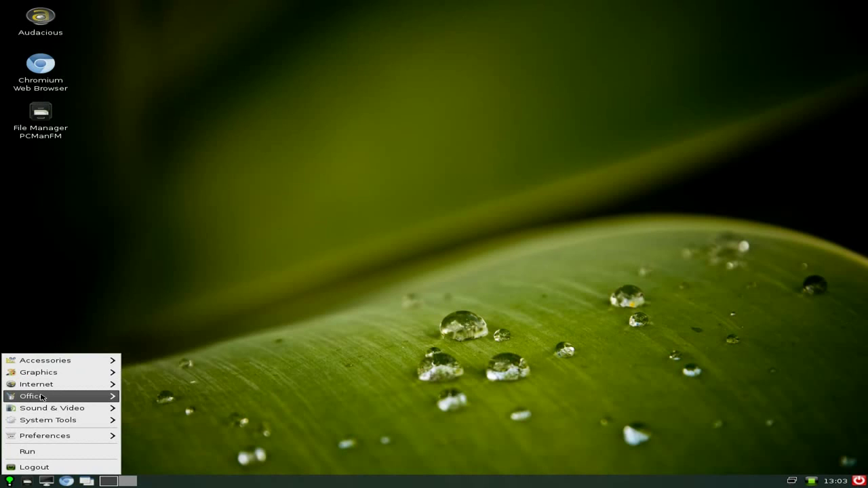
{"action": "left_click", "coordinate": [142, 397]}
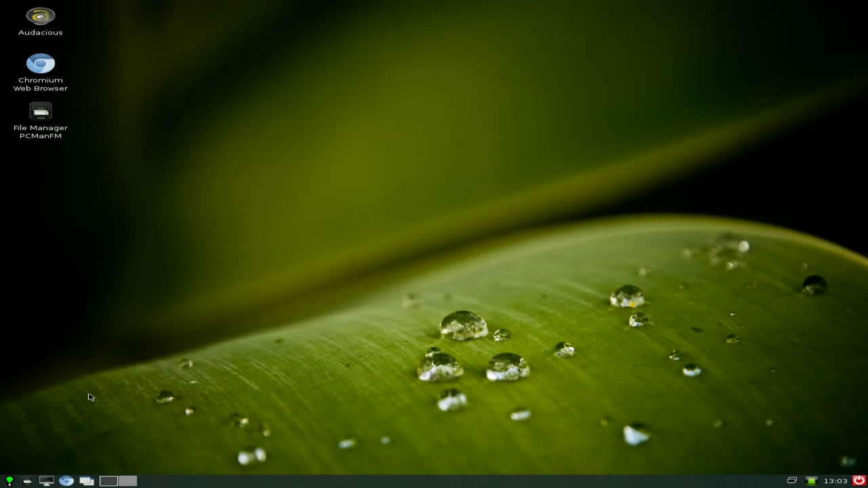
Launch the Gnumeric spreadsheet, then close both it and the untitled word processor document.
{"action": "left_click", "coordinate": [11, 481]}
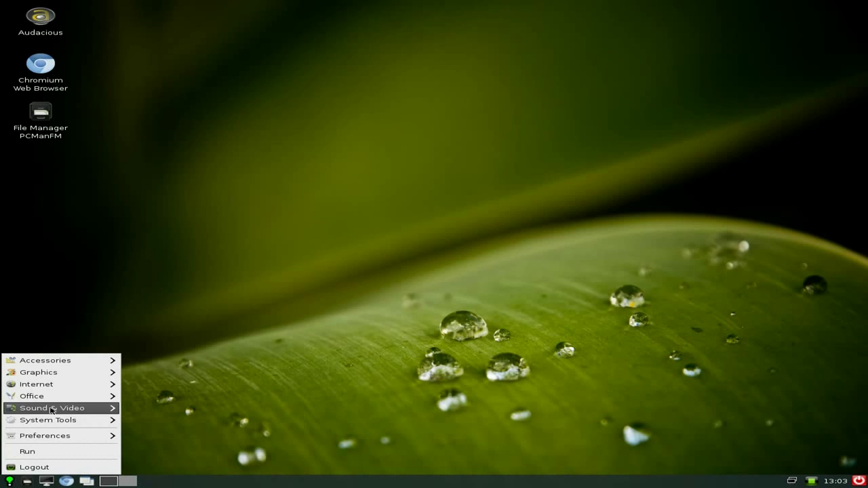
{"action": "mouse_move", "coordinate": [41, 397]}
{"action": "left_click", "coordinate": [146, 420]}
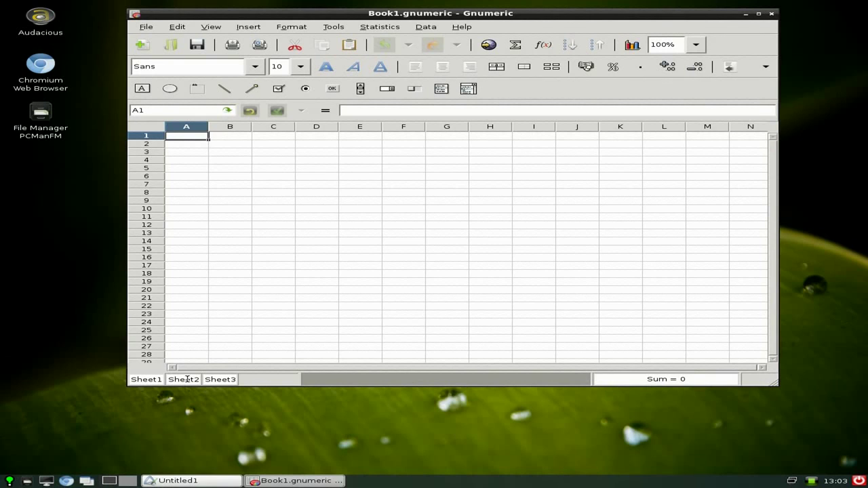
{"action": "left_click", "coordinate": [770, 14]}
{"action": "left_click", "coordinate": [698, 94]}
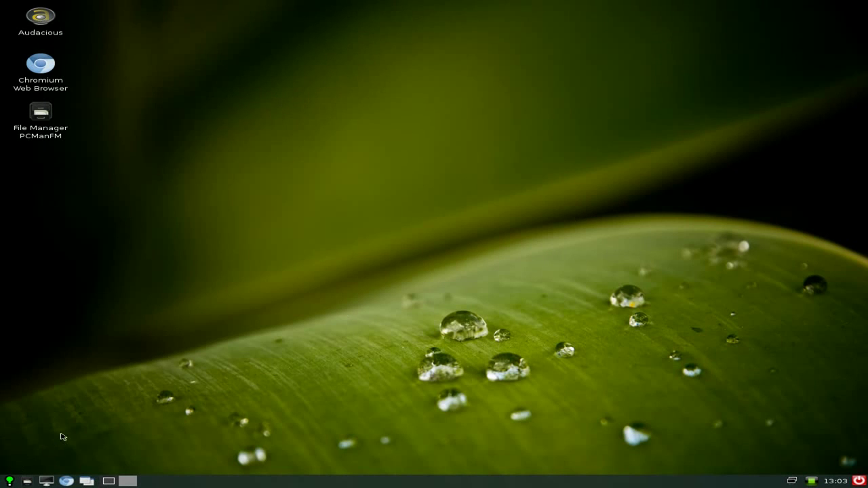
Run the Software Updater, authenticating with the account password, to check for available updates, and close its windows.
{"action": "left_click", "coordinate": [10, 484]}
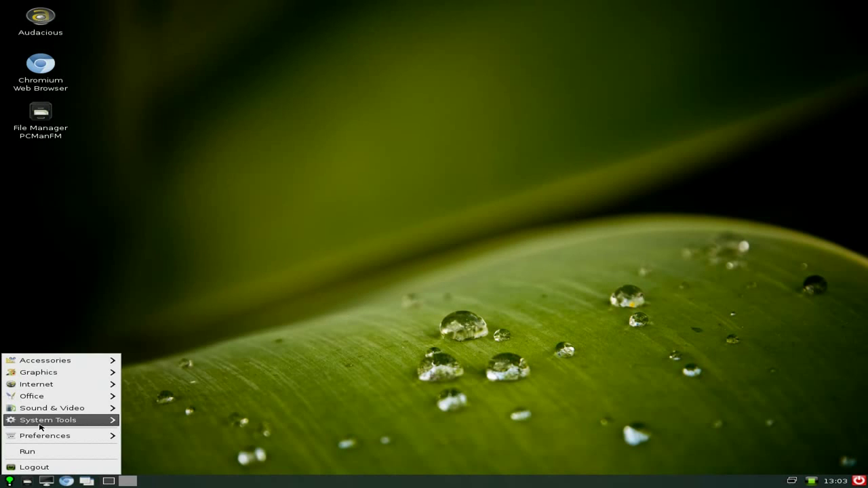
{"action": "mouse_move", "coordinate": [39, 425]}
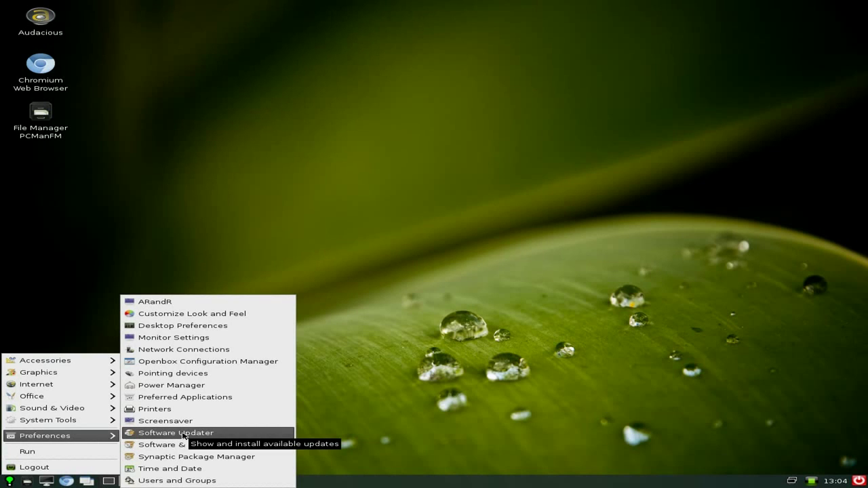
{"action": "left_click", "coordinate": [183, 433]}
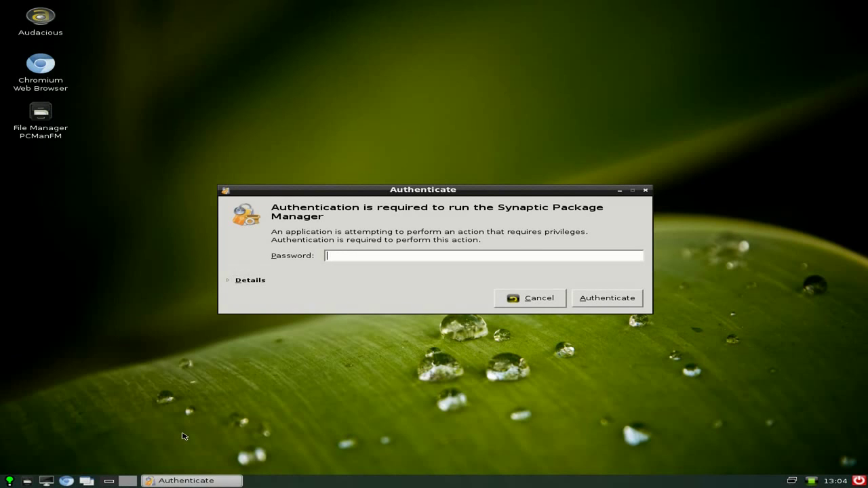
{"action": "type", "text": "***********"}
{"action": "key", "text": "Return"}
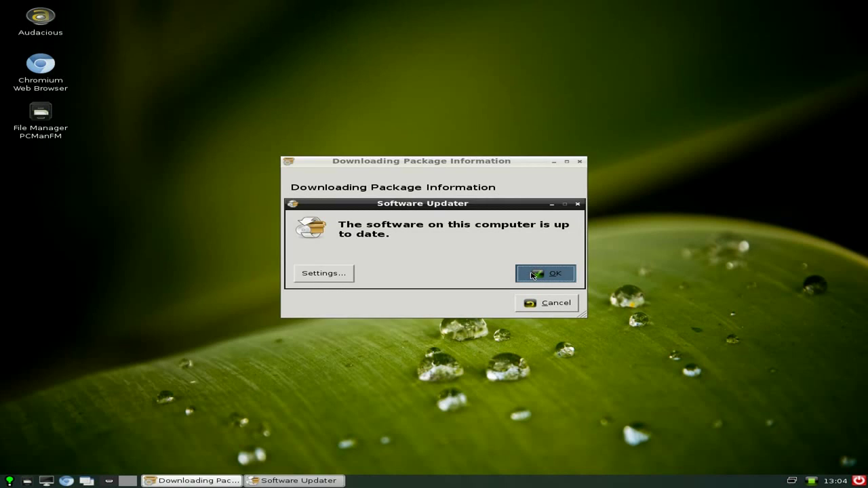
{"action": "left_click", "coordinate": [532, 275]}
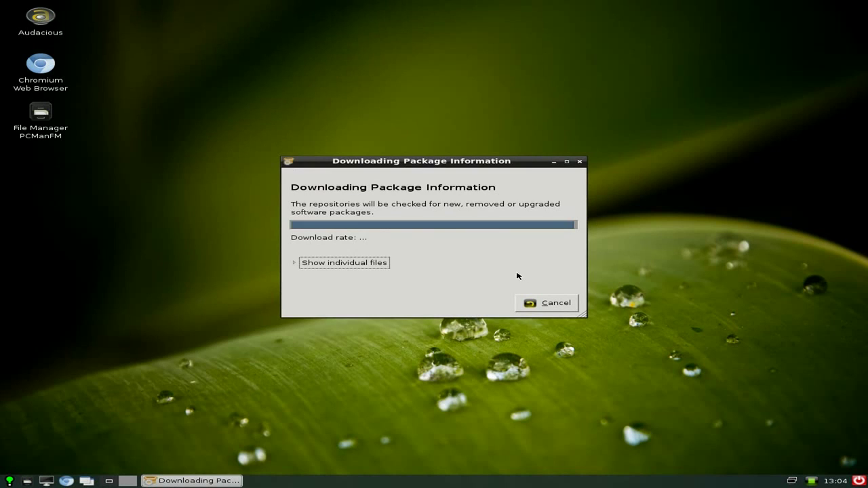
{"action": "left_click", "coordinate": [580, 162]}
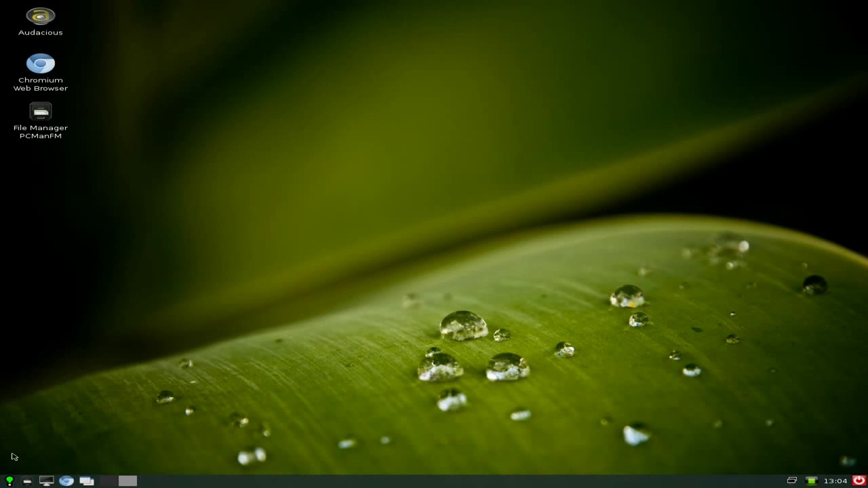
Launch the Software & Updates settings and the Task Manager.
{"action": "left_click", "coordinate": [9, 483]}
{"action": "mouse_move", "coordinate": [99, 438]}
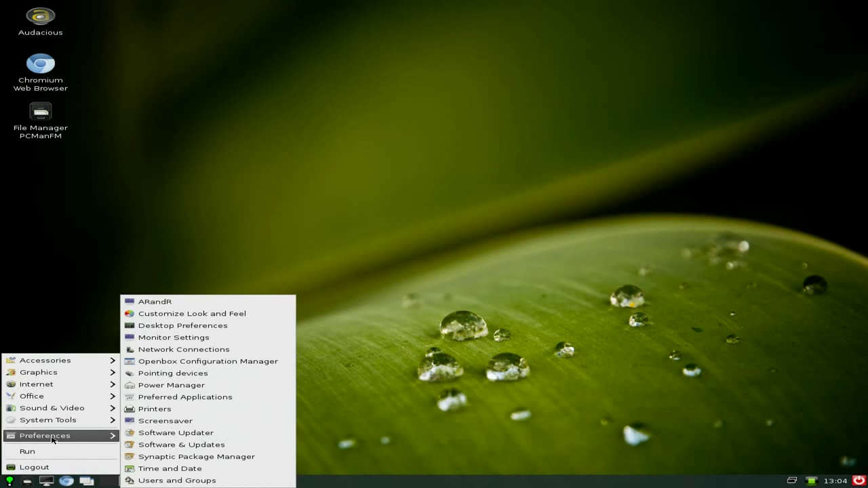
{"action": "left_click", "coordinate": [182, 445]}
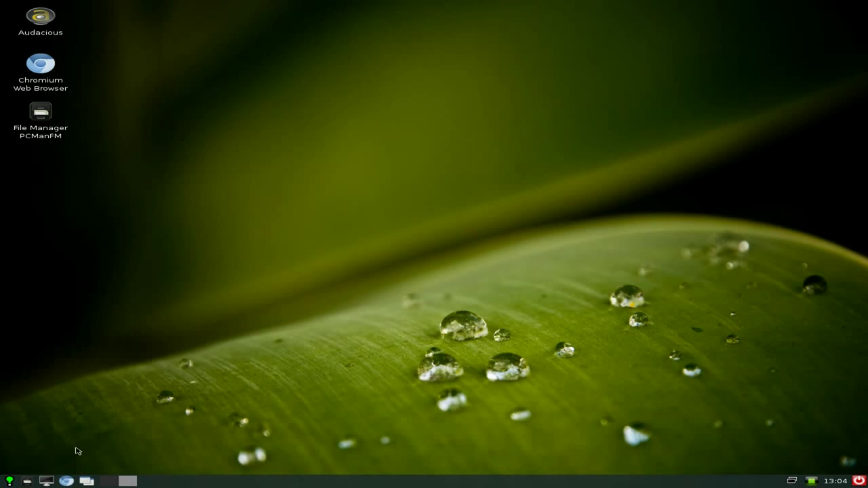
{"action": "left_click", "coordinate": [9, 483]}
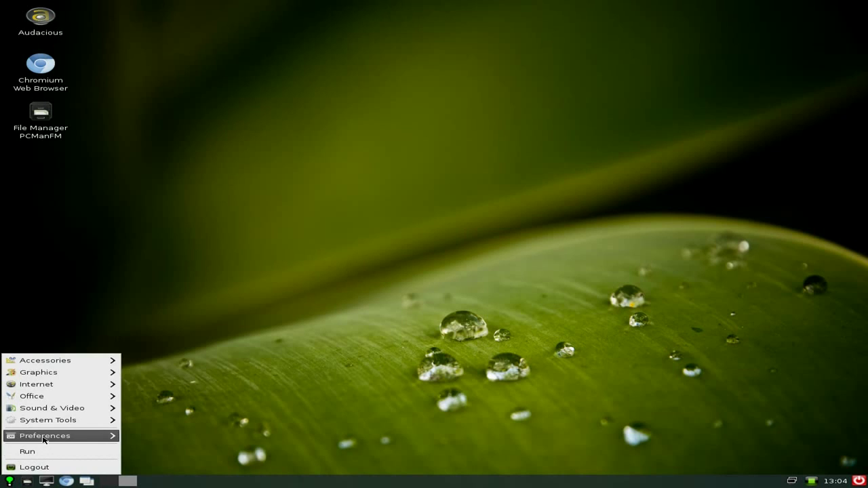
{"action": "mouse_move", "coordinate": [45, 438]}
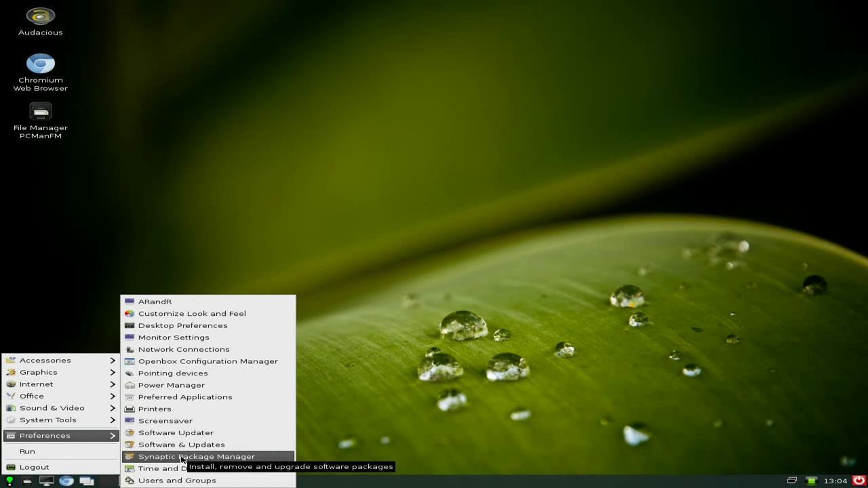
{"action": "mouse_move", "coordinate": [84, 420]}
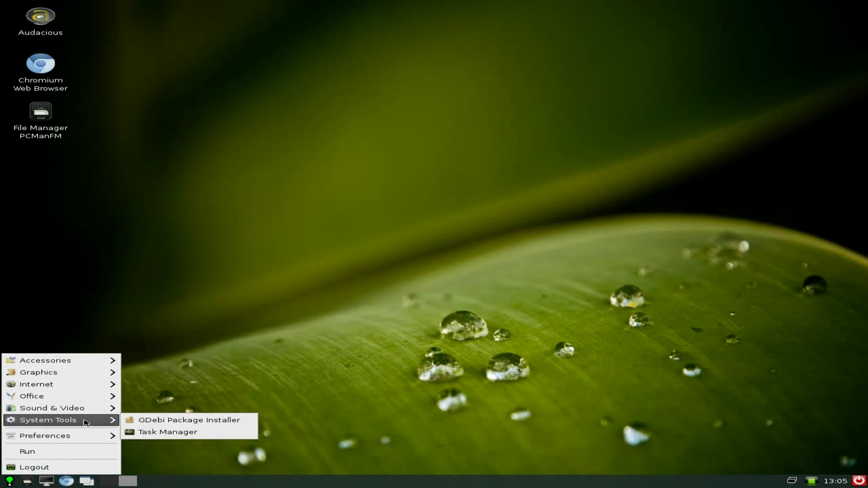
{"action": "left_click", "coordinate": [172, 438]}
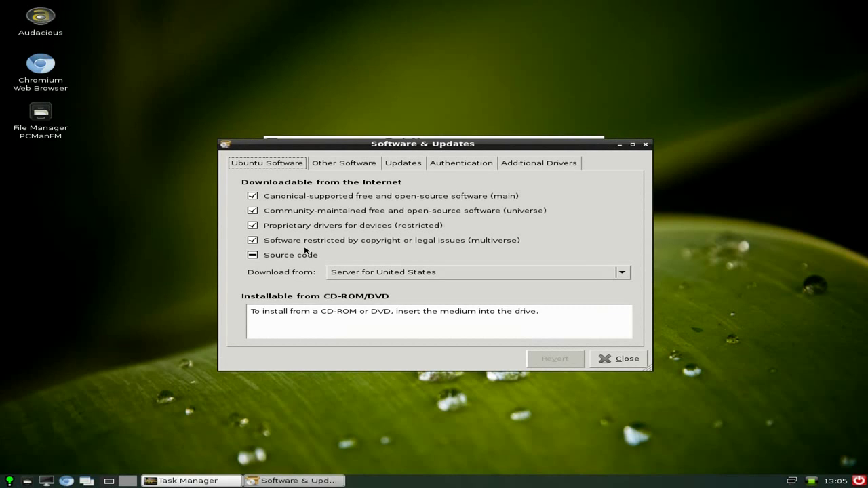
View the Additional Drivers options in Software & Updates, then close the settings and quit the Task Manager.
{"action": "left_click", "coordinate": [536, 165]}
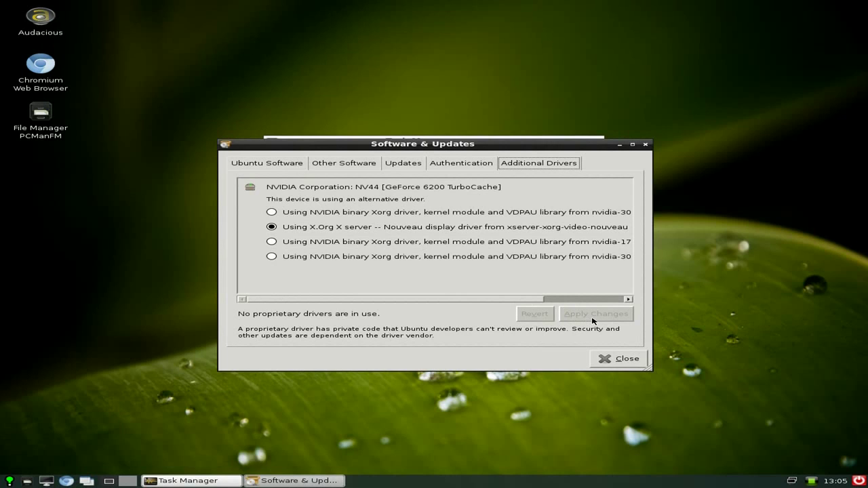
{"action": "left_click", "coordinate": [599, 357]}
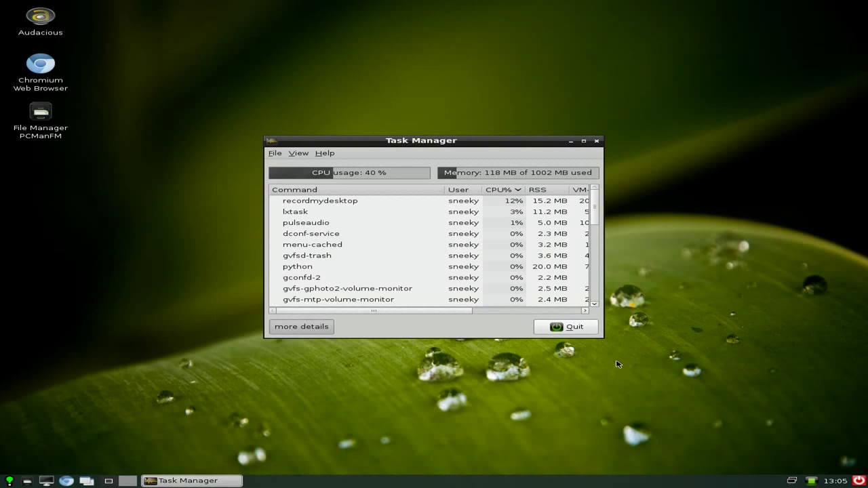
{"action": "left_click", "coordinate": [564, 327]}
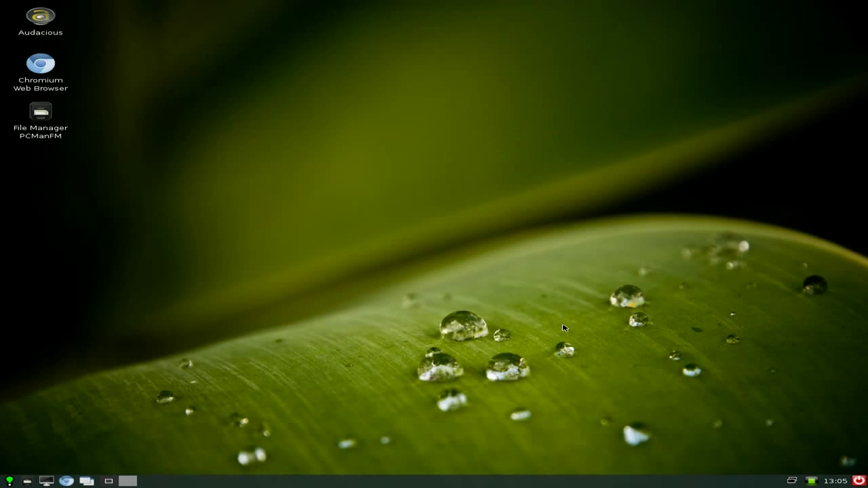
Launch the Synaptic Package Manager and authenticate with the account password.
{"action": "left_click", "coordinate": [10, 481]}
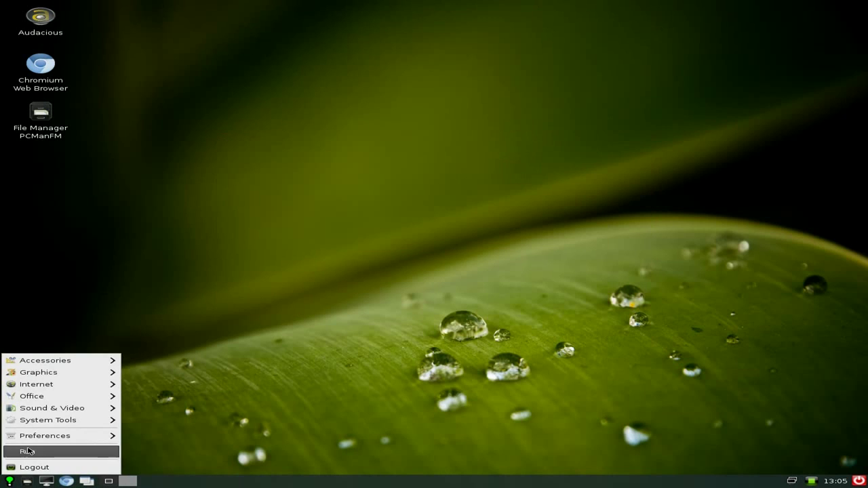
{"action": "mouse_move", "coordinate": [42, 436]}
{"action": "left_click", "coordinate": [155, 448]}
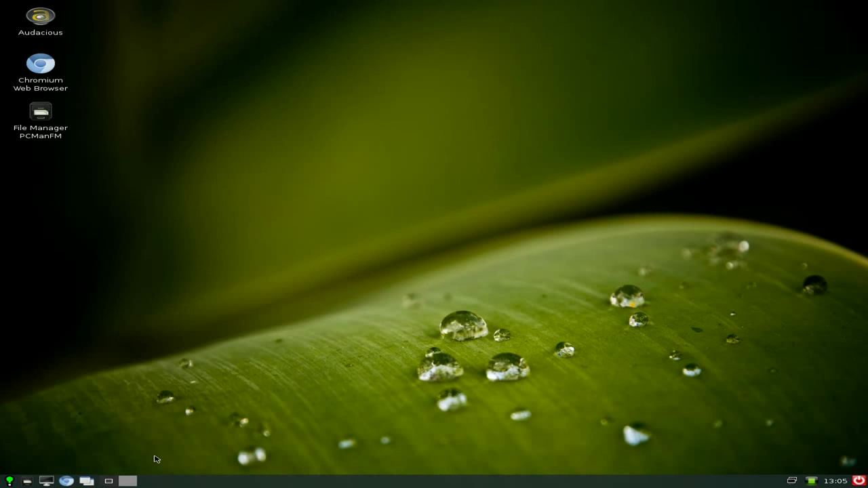
{"action": "type", "text": "***********"}
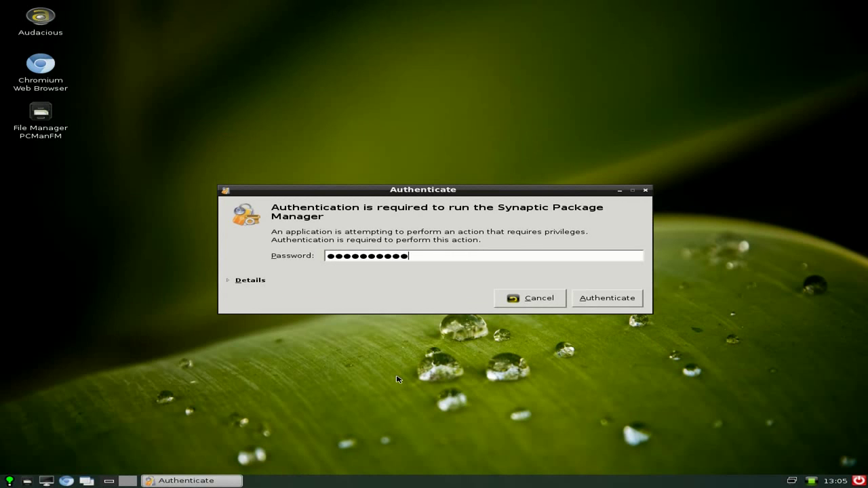
{"action": "key", "text": "Return"}
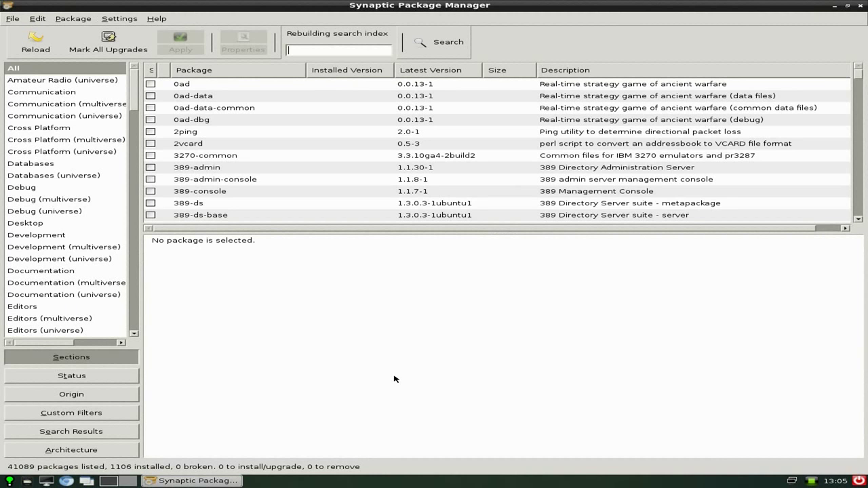
Preview the additional changes required to mark all upgrades, cancel them and close the package manager.
{"action": "left_click", "coordinate": [107, 45]}
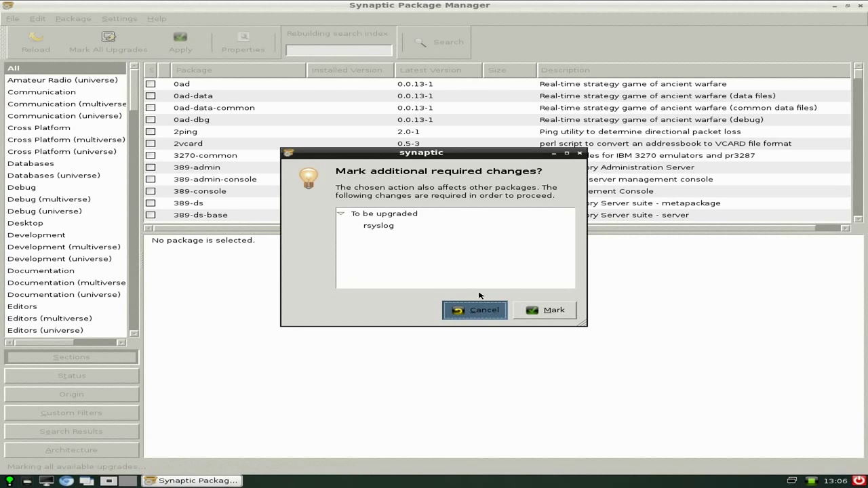
{"action": "left_click", "coordinate": [483, 311]}
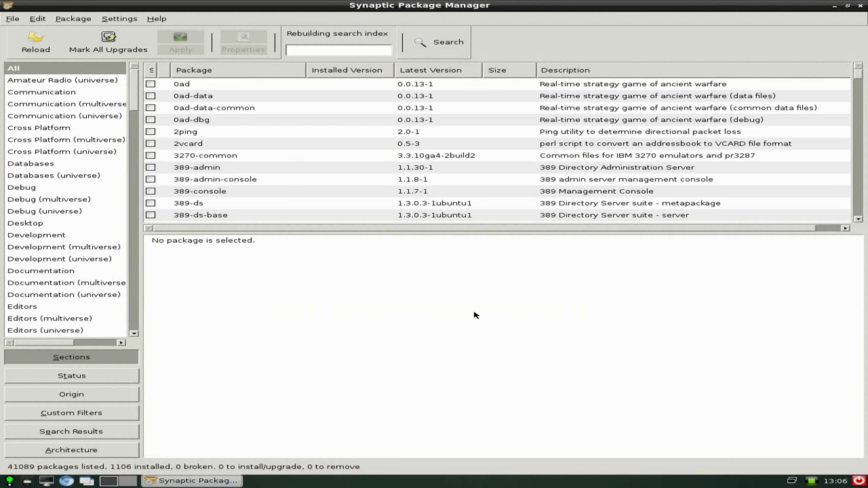
{"action": "left_click", "coordinate": [859, 5]}
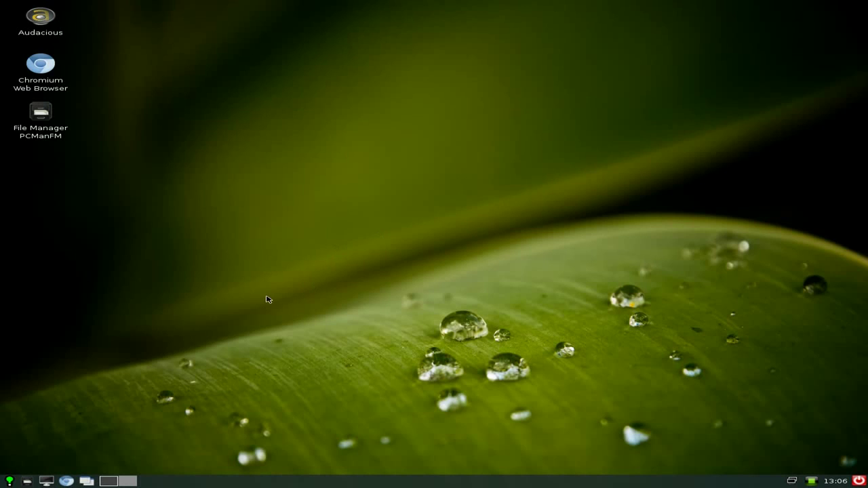
Launch the Audacious music player from the Sound & Video applications, then close it.
{"action": "left_click", "coordinate": [10, 481]}
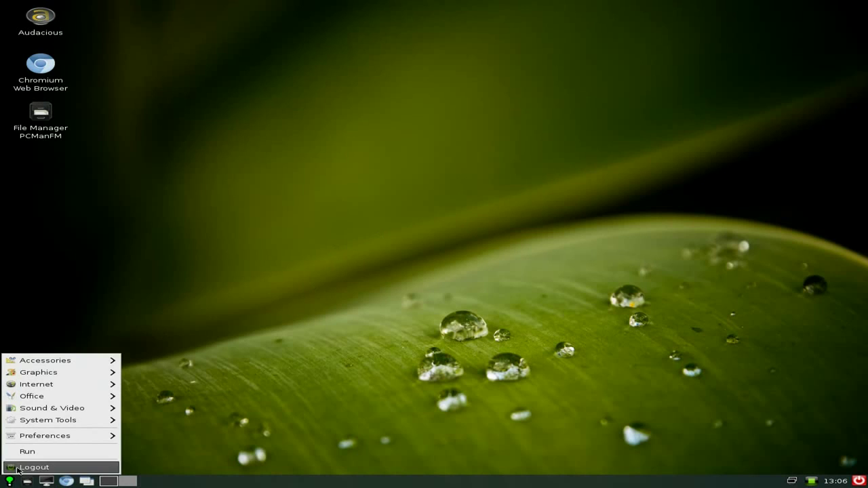
{"action": "mouse_move", "coordinate": [46, 412]}
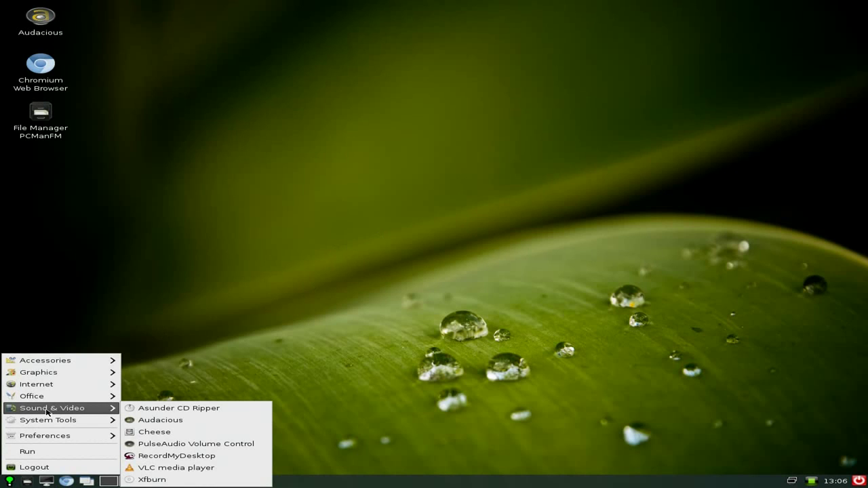
{"action": "left_click", "coordinate": [152, 422]}
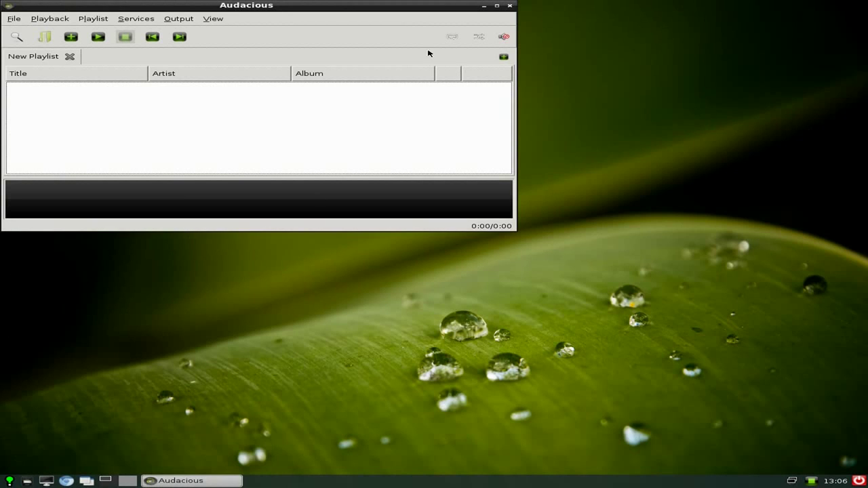
{"action": "left_click", "coordinate": [510, 5]}
{"action": "left_click", "coordinate": [10, 480]}
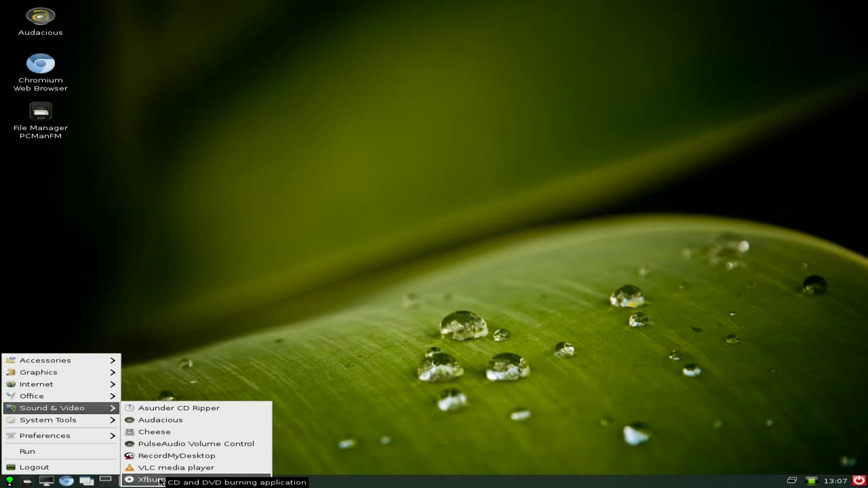
{"action": "left_click", "coordinate": [305, 320]}
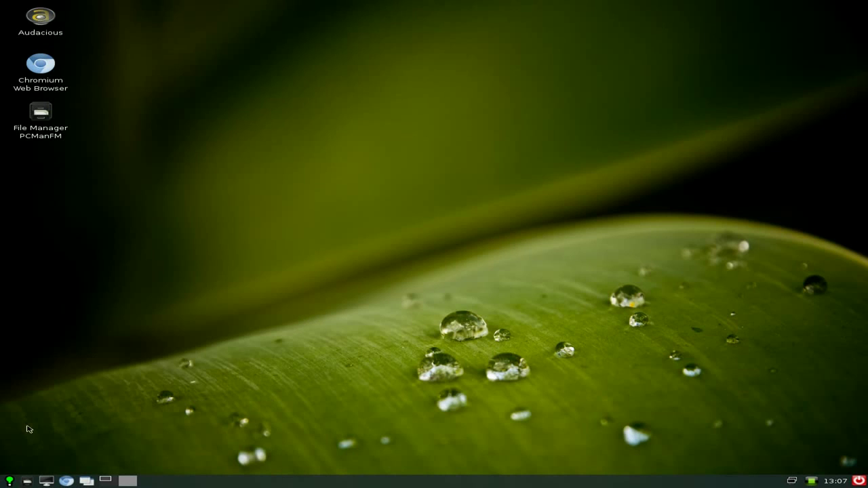
{"action": "left_click", "coordinate": [9, 481]}
{"action": "mouse_move", "coordinate": [47, 436]}
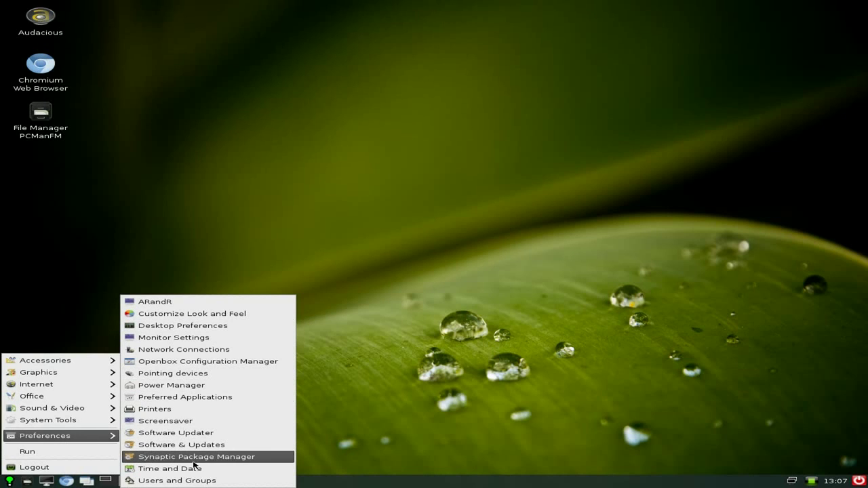
{"action": "left_click", "coordinate": [409, 372]}
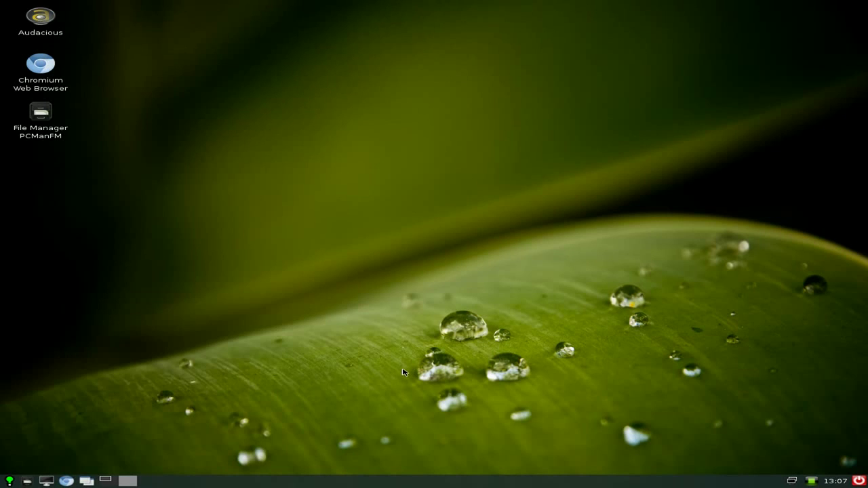